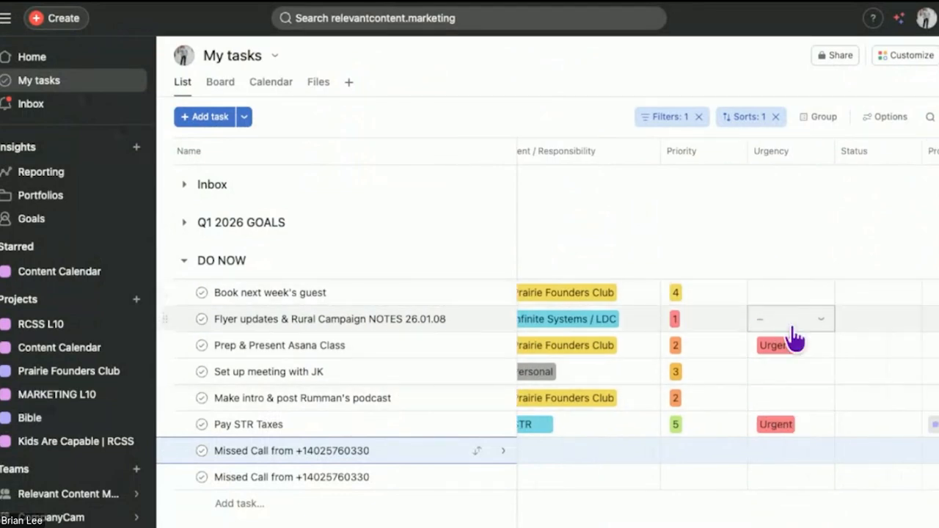
Step: Set the urgency of the "Book next week's guest" task to Not Urgent
click(777, 287)
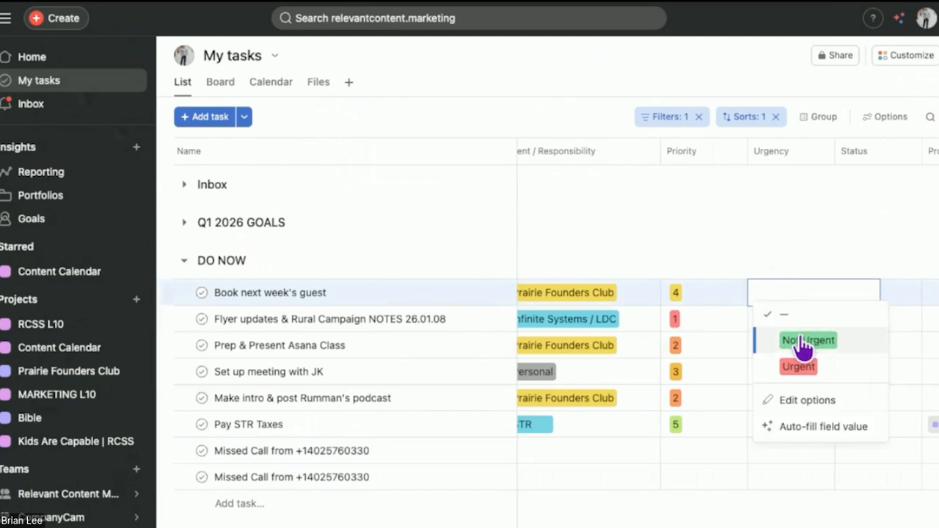
click(799, 338)
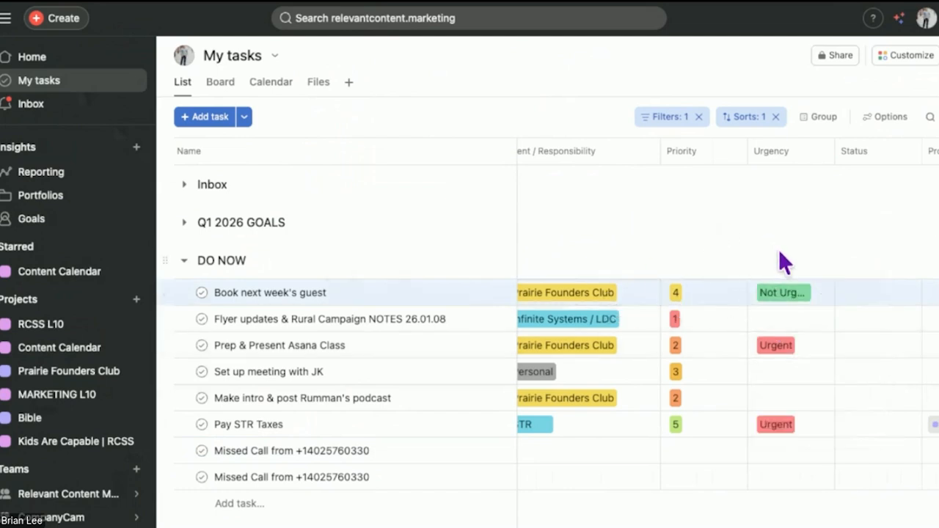
Step: Review the due date, action order, client, priority, urgency and status columns of the DO NOW tasks
scroll(750, 329, left, 2)
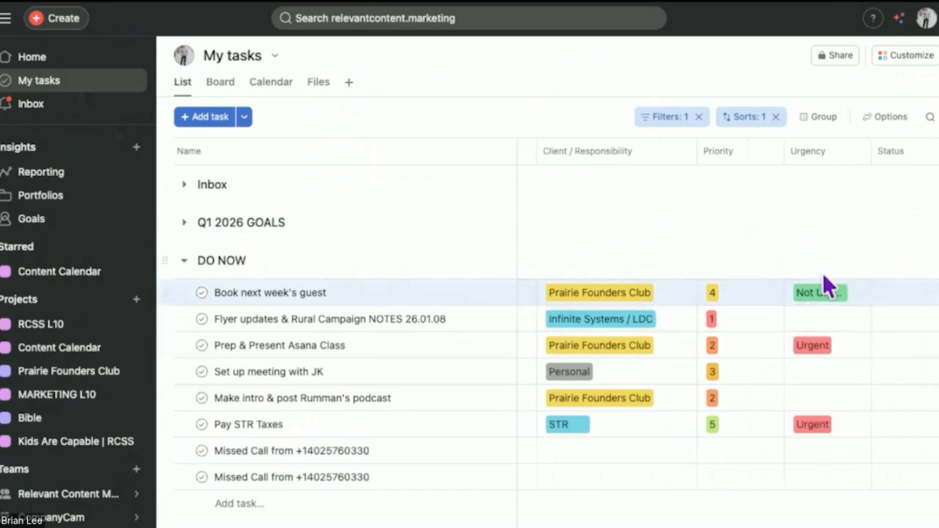
scroll(792, 211, right, 3)
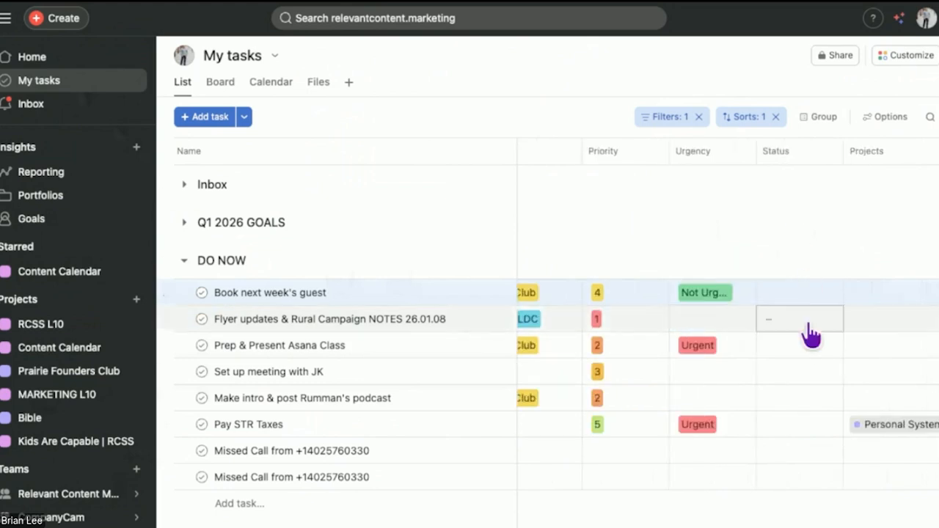
scroll(712, 304, left, 4)
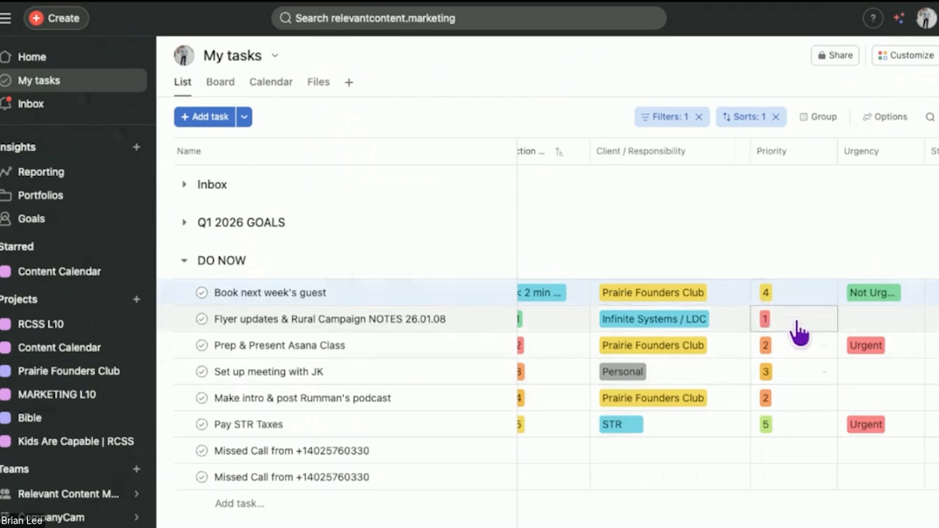
scroll(797, 349, left, 2)
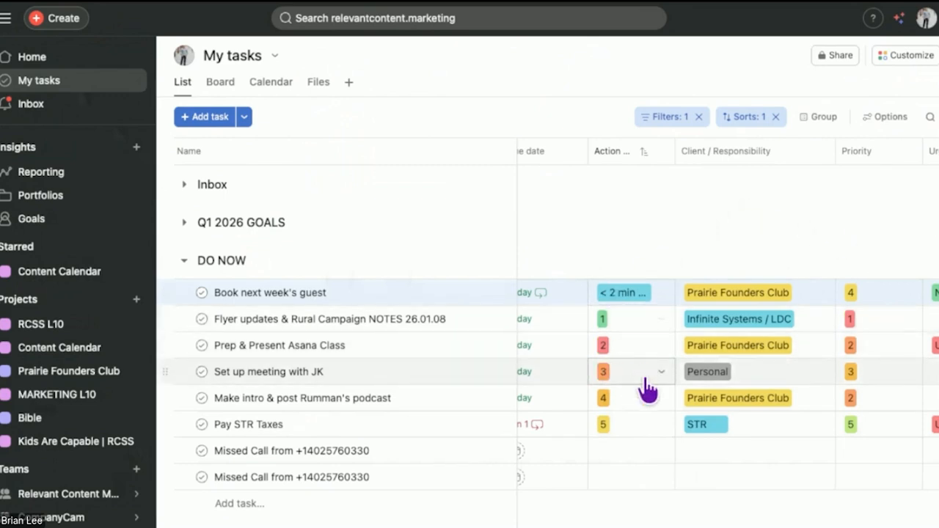
scroll(645, 381, right, 2)
scroll(645, 381, right, 2)
scroll(645, 385, left, 3)
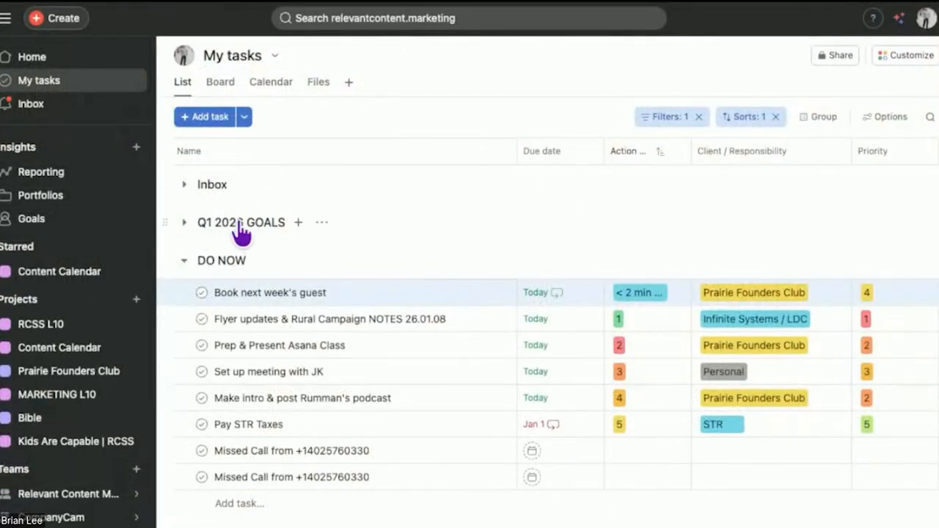
Step: Expand the Inbox and Q1 2026 GOALS sections briefly to view their contents and collapse them again
click(184, 192)
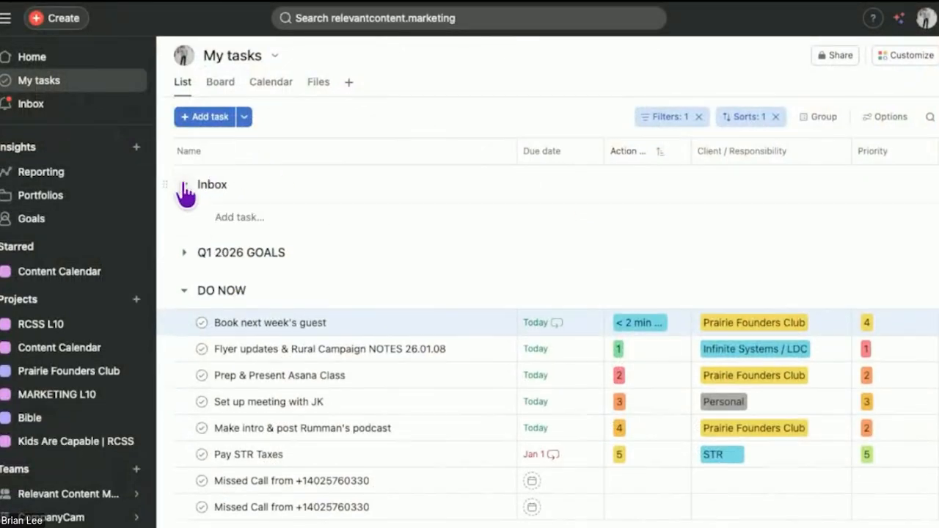
click(184, 193)
click(184, 223)
click(184, 223)
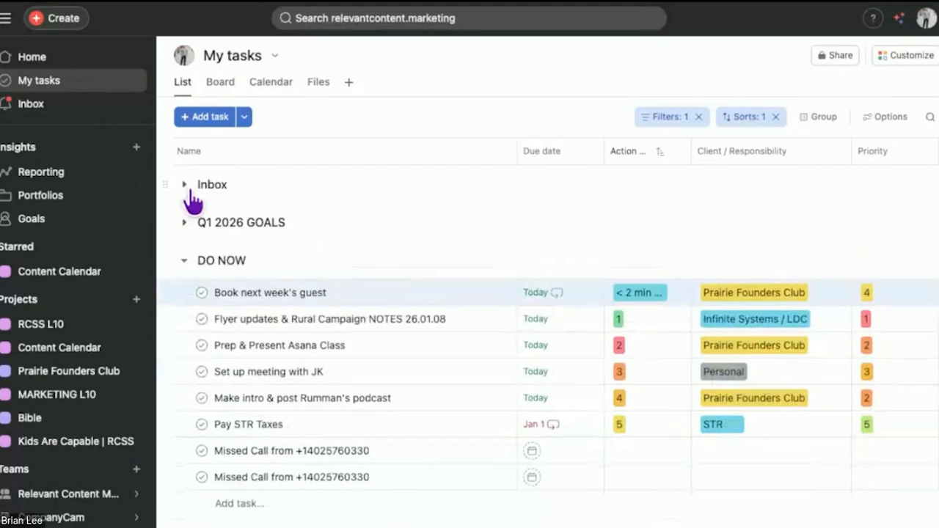
Step: Expand the DO NEXT section and review its tasks alongside those in DO NOW
scroll(263, 474, down, 1)
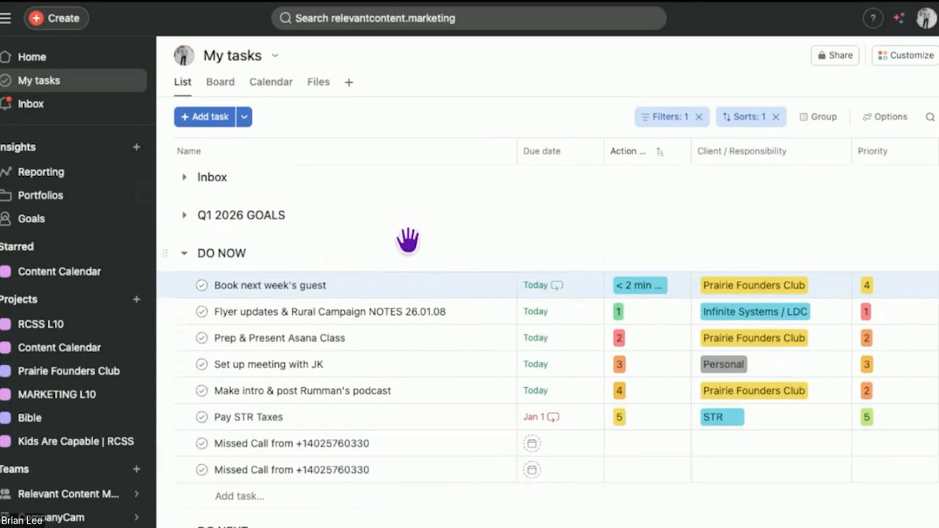
scroll(449, 471, down, 4)
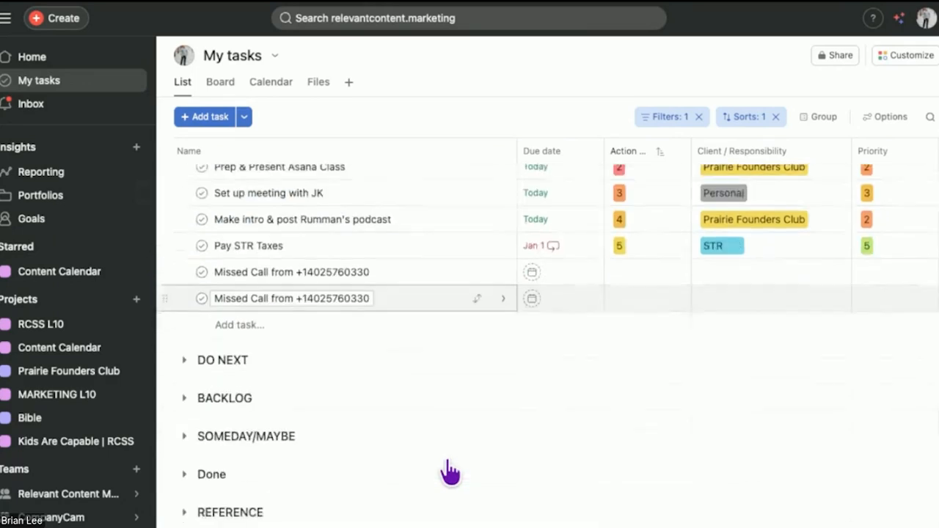
scroll(273, 247, up, 3)
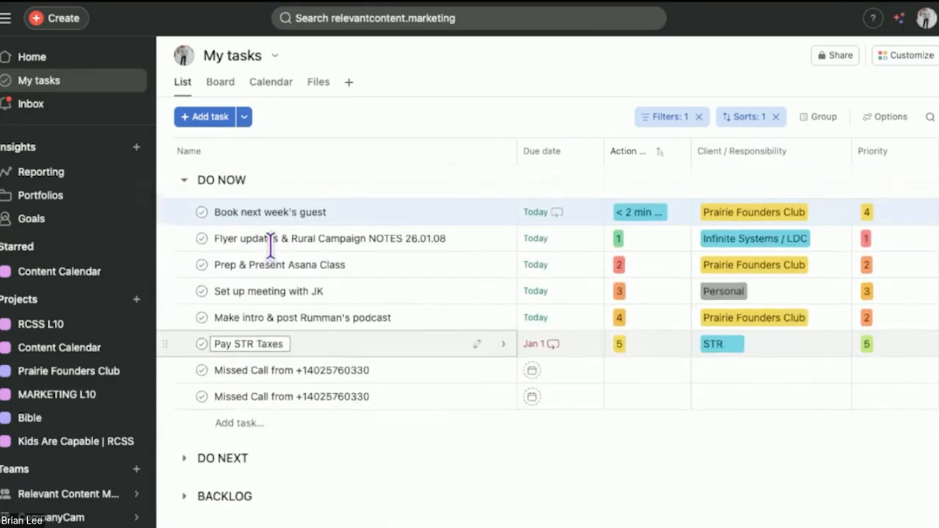
click(184, 458)
scroll(338, 443, down, 3)
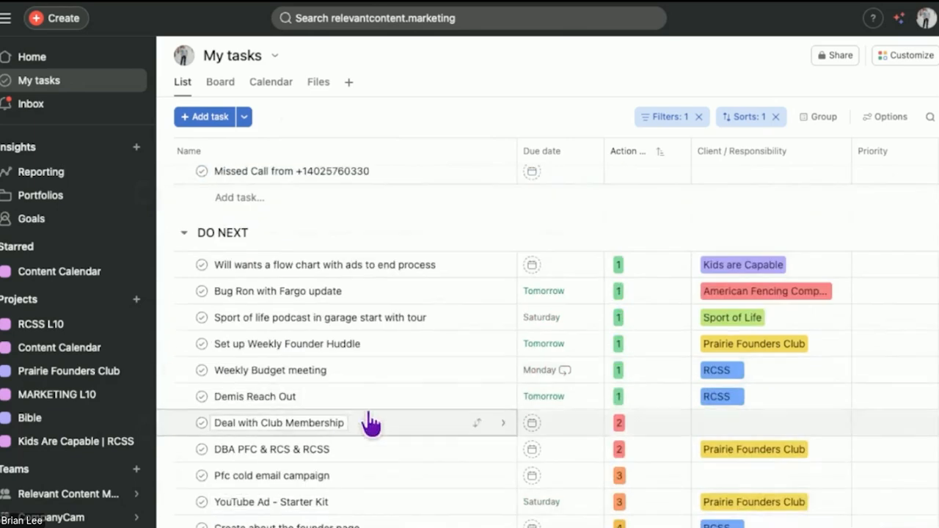
scroll(283, 321, up, 3)
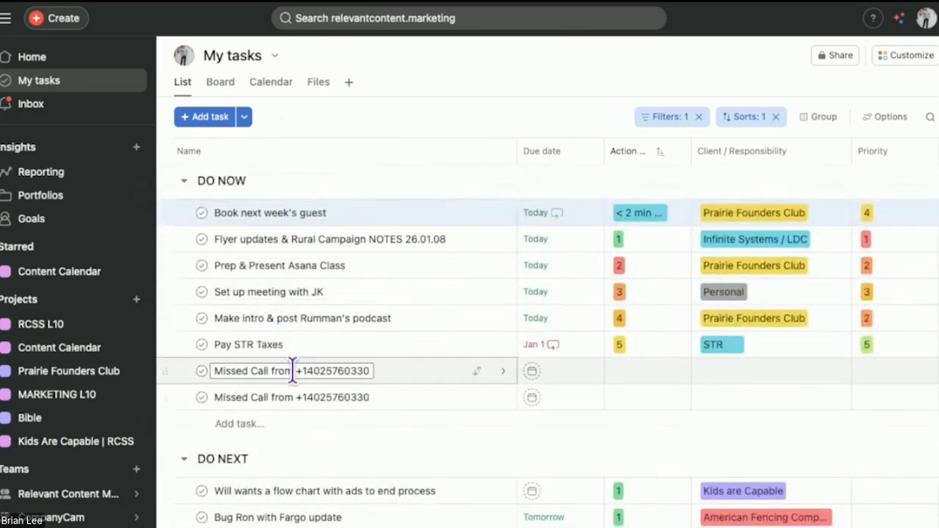
scroll(377, 446, down, 3)
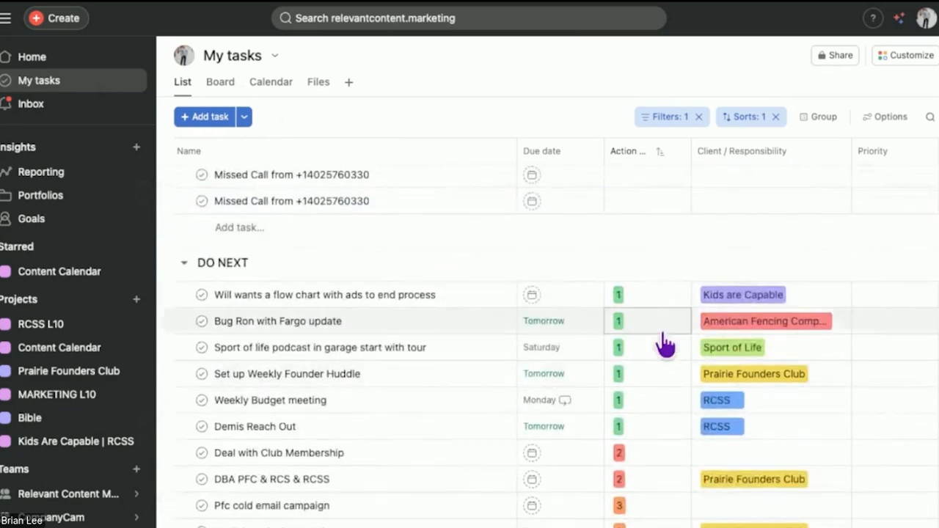
scroll(652, 380, up, 2)
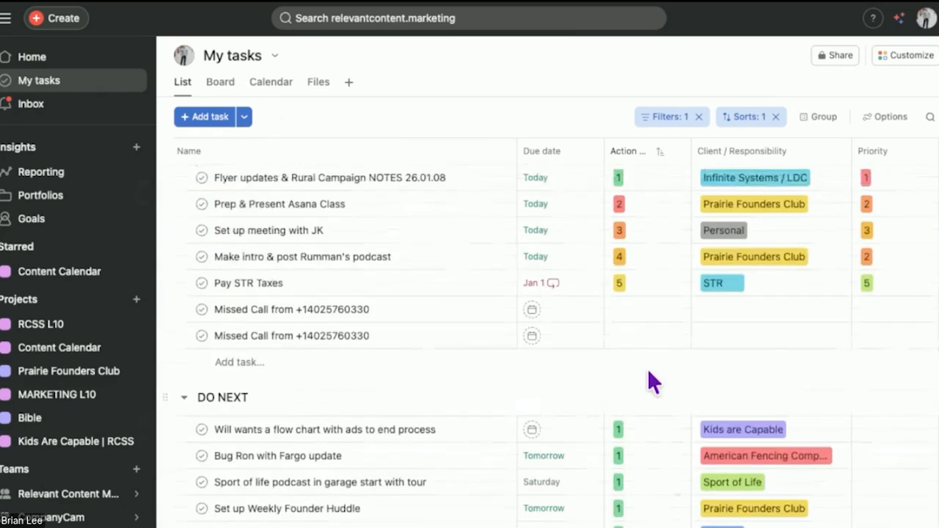
scroll(652, 380, down, 2)
Step: View the Action Order choices of the first DO NEXT task and compare the action order across DO NOW and DO NEXT
click(631, 277)
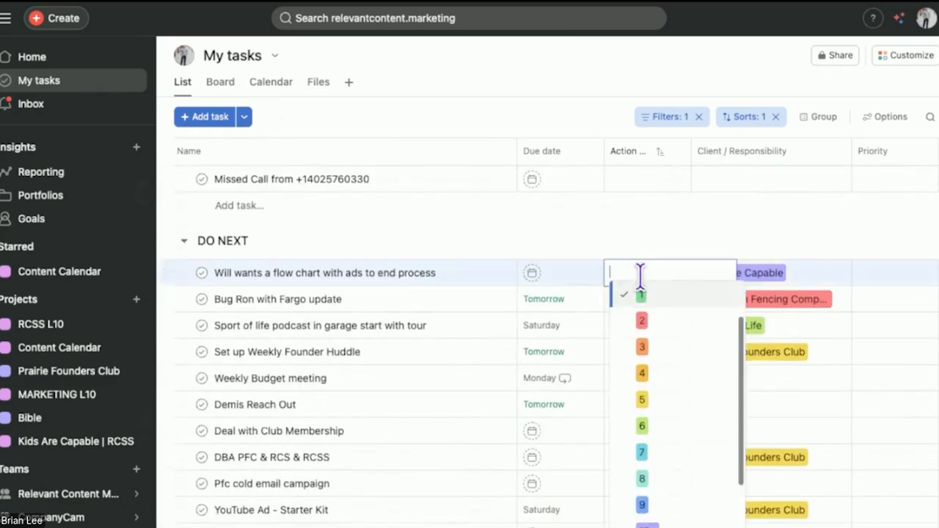
click(641, 250)
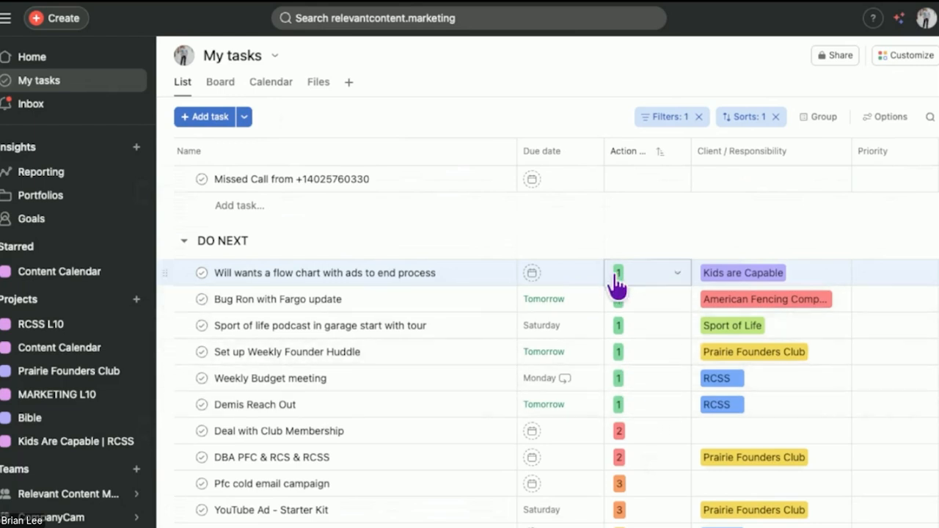
scroll(643, 369, up, 3)
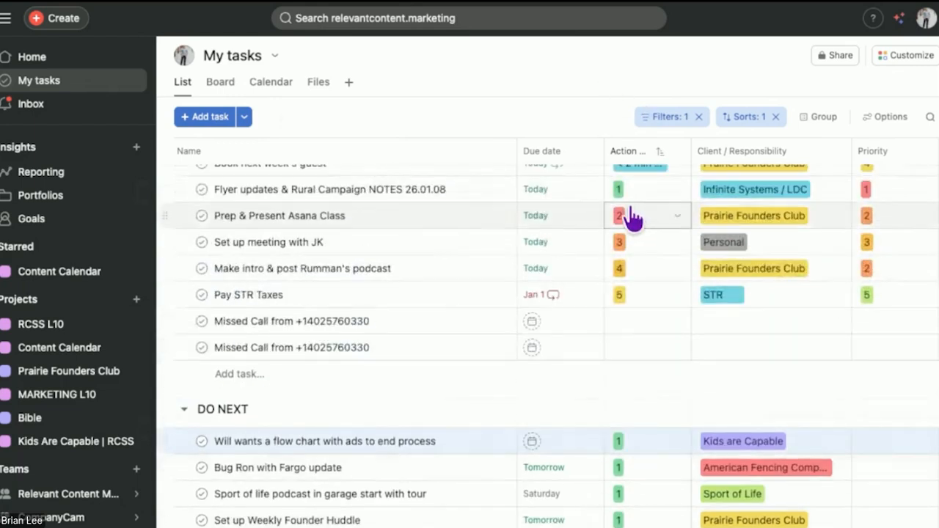
scroll(601, 386, down, 2)
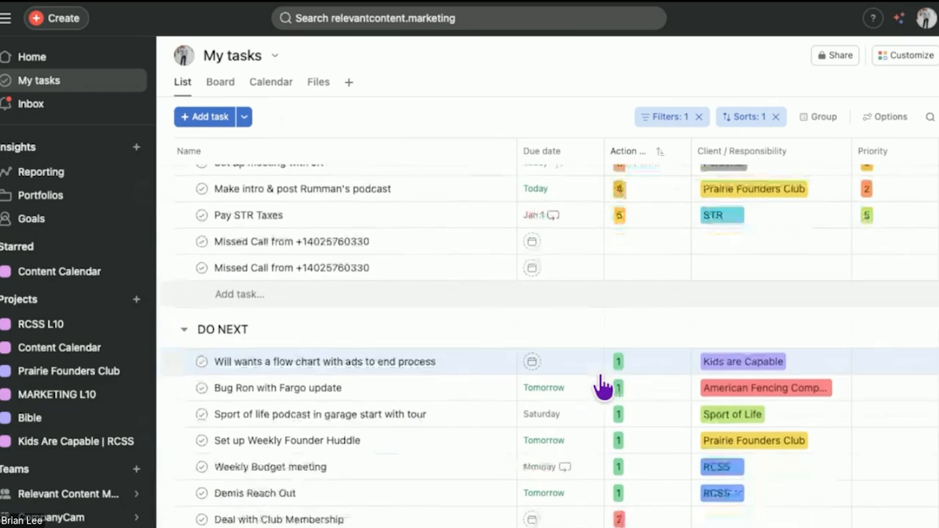
scroll(236, 262, down, 3)
scroll(237, 262, up, 5)
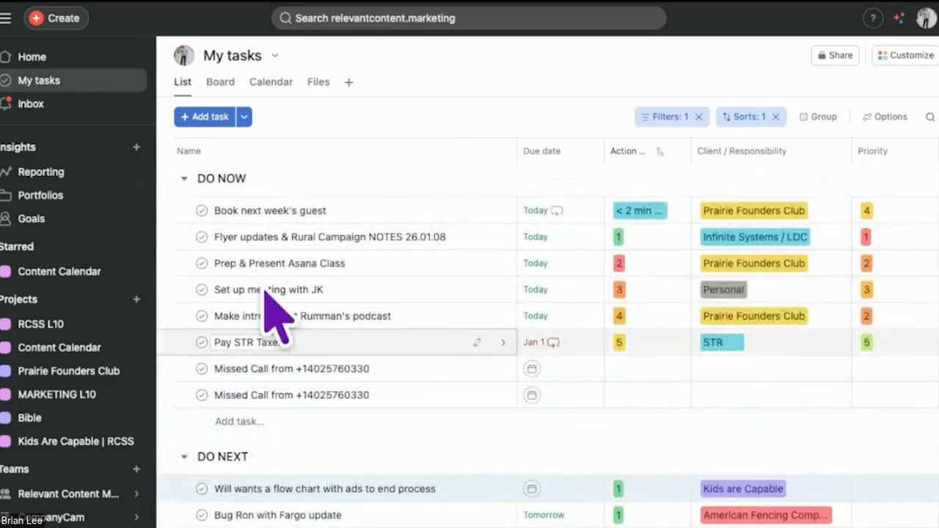
scroll(198, 425, down, 5)
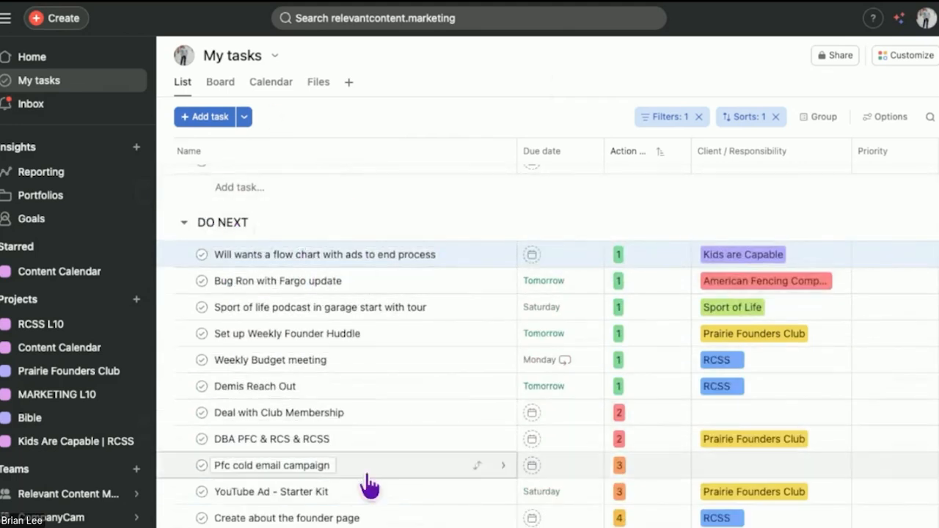
scroll(246, 235, up, 3)
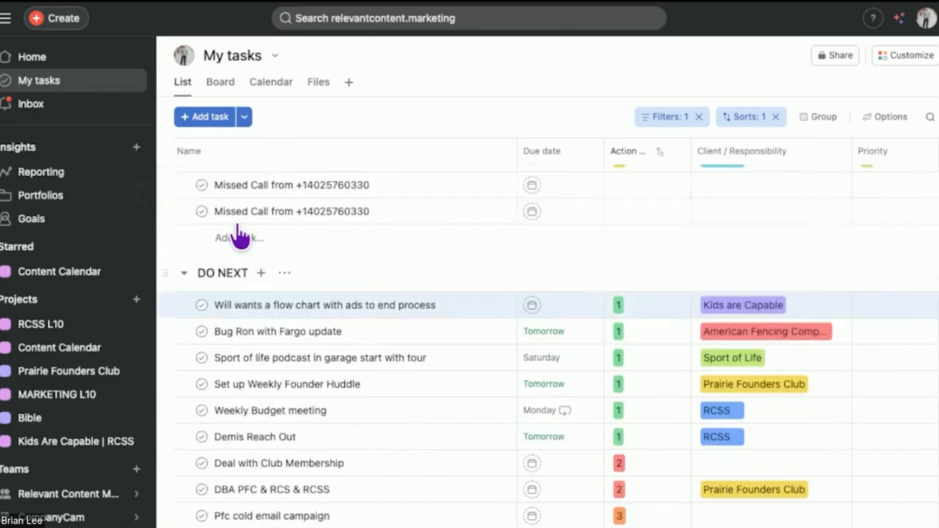
Step: Collapse the DO NEXT section, then expand BACKLOG to review its tasks and collapse it again
click(183, 371)
click(184, 410)
scroll(294, 414, down, 3)
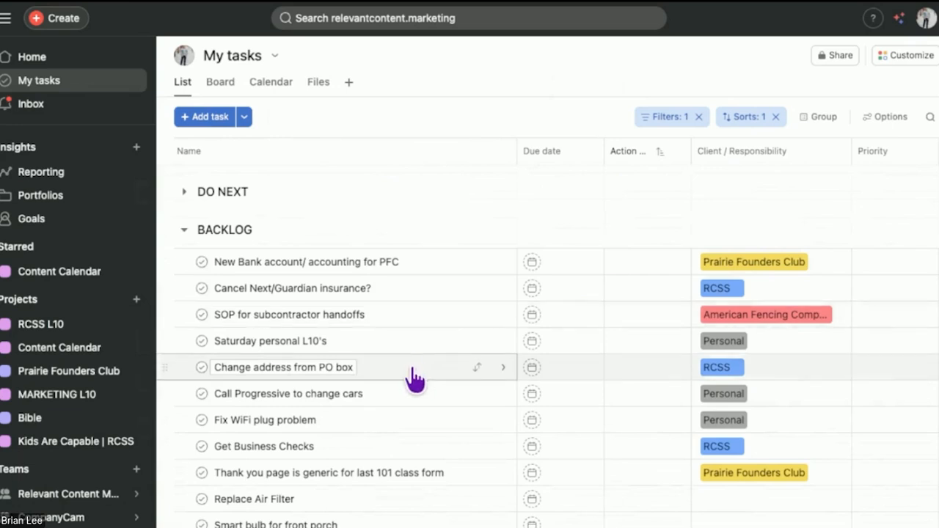
click(184, 230)
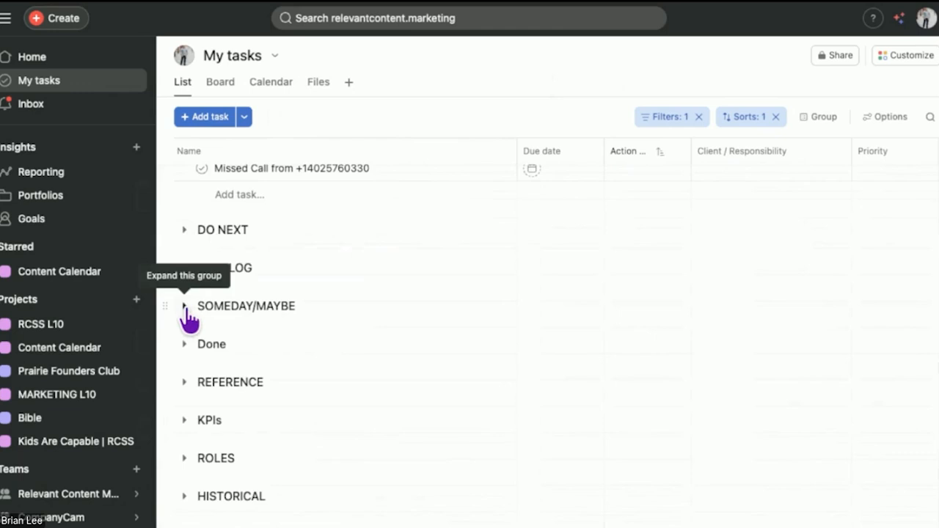
Step: Expand the SOMEDAY/MAYBE section, look through its tasks and collapse it again
click(184, 306)
scroll(404, 457, down, 2)
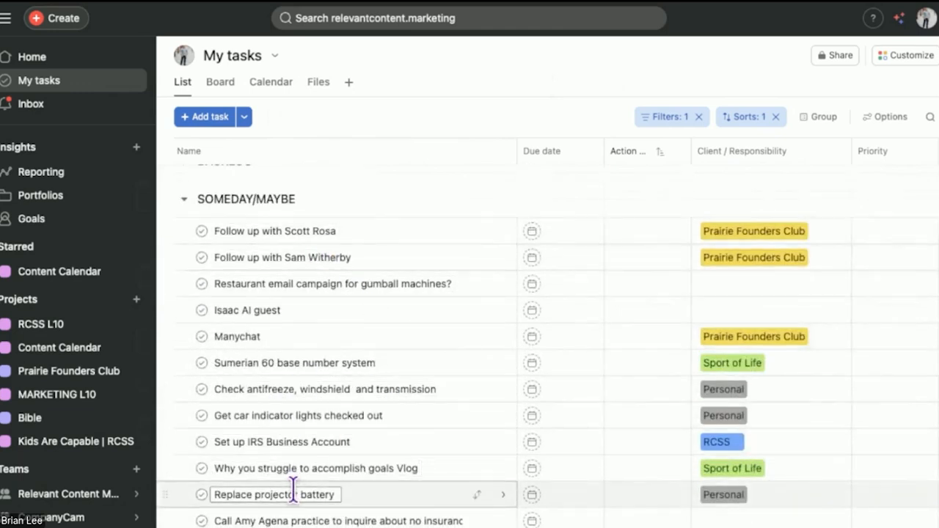
scroll(293, 487, down, 3)
scroll(317, 440, up, 3)
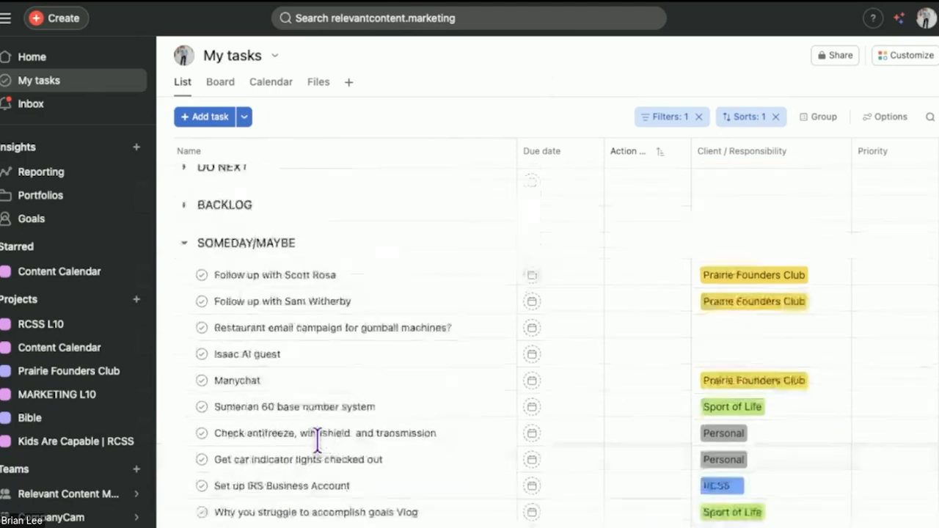
click(185, 250)
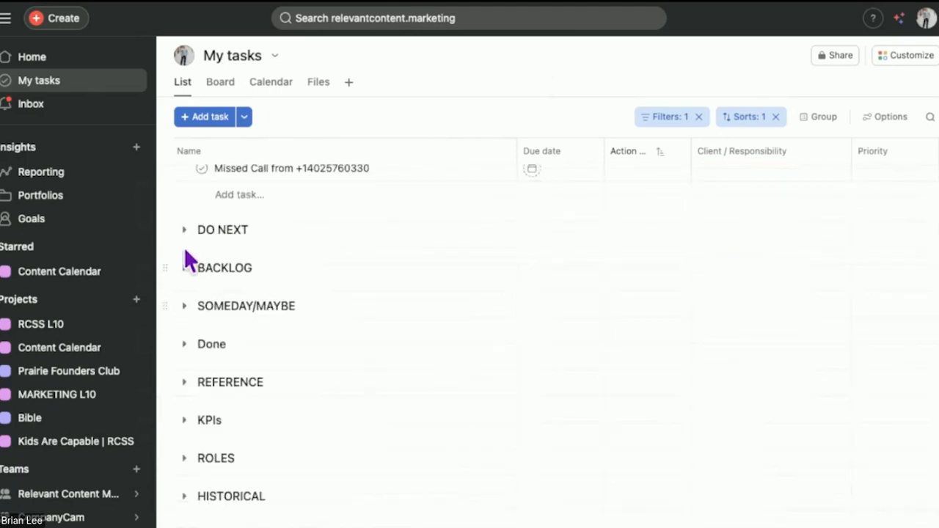
Step: Add the first missed-call task in DO NOW to the MARKETING L10 project under the "To Do's (5 min) Done / Not Done" section
scroll(266, 402, up, 1)
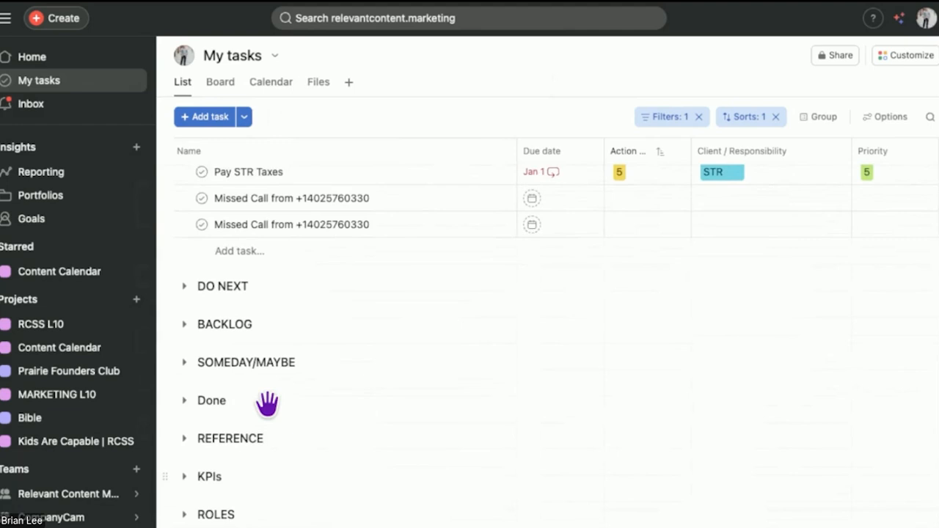
scroll(267, 404, up, 1)
scroll(258, 382, up, 4)
scroll(258, 381, down, 1)
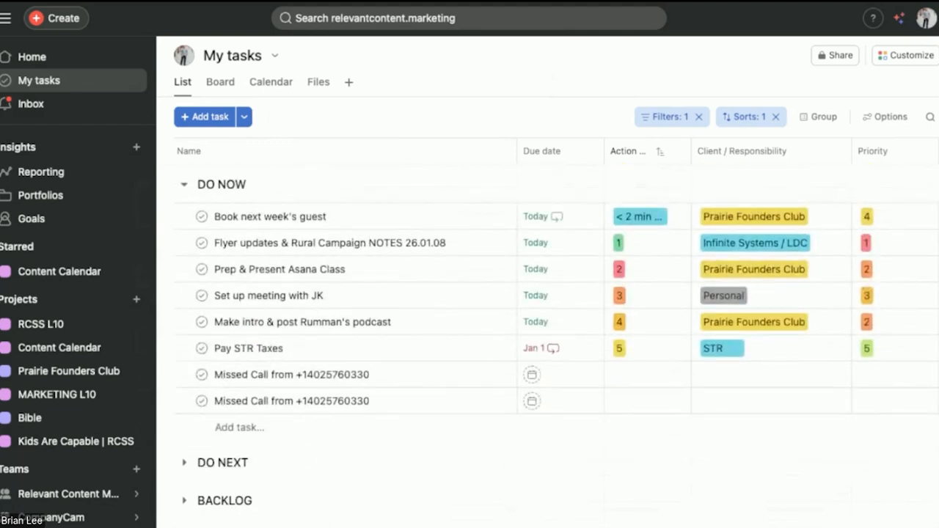
scroll(297, 440, down, 1)
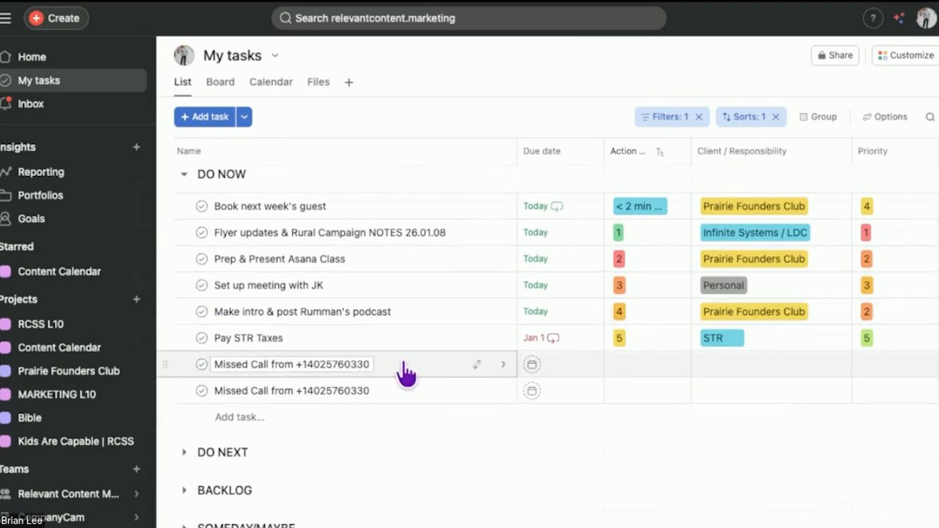
click(431, 370)
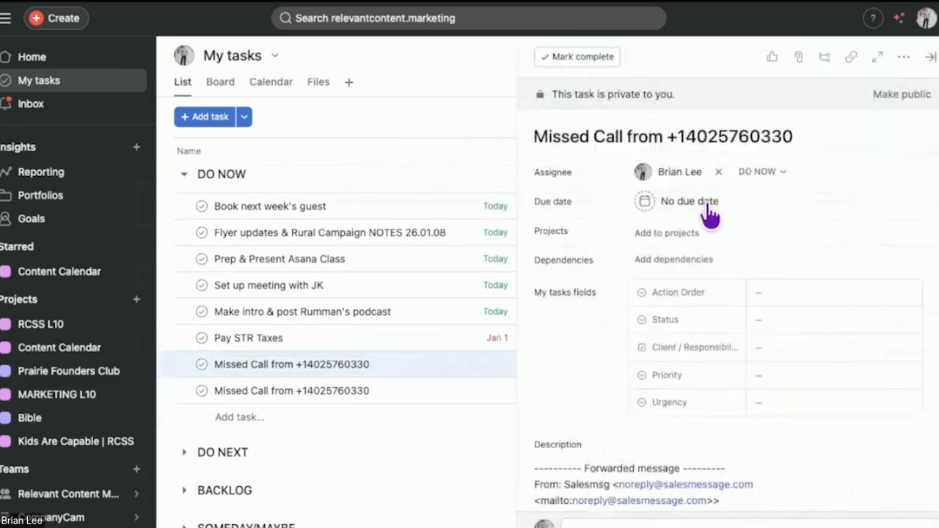
click(667, 233)
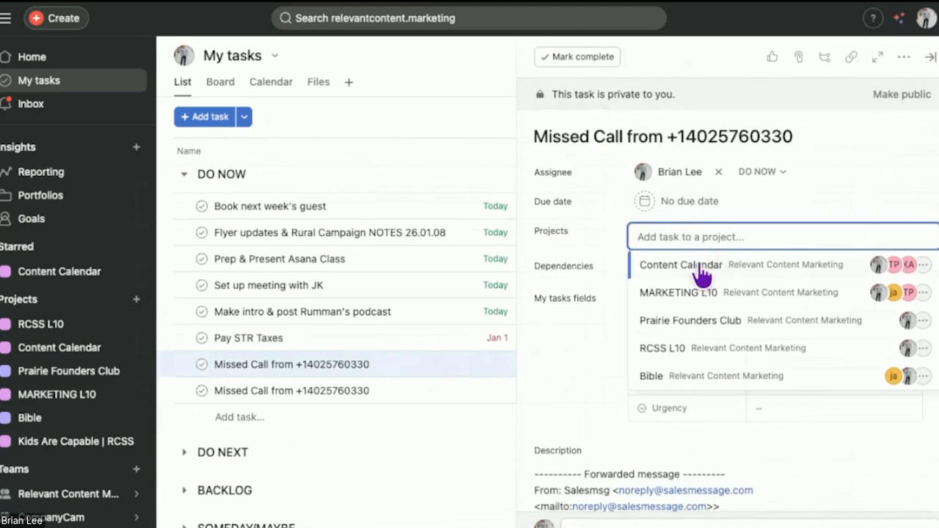
click(693, 292)
click(742, 233)
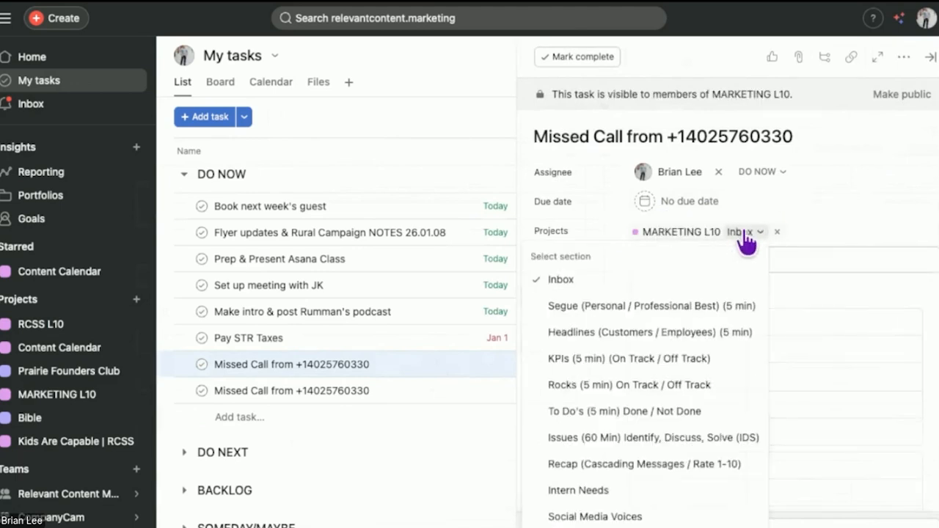
click(669, 411)
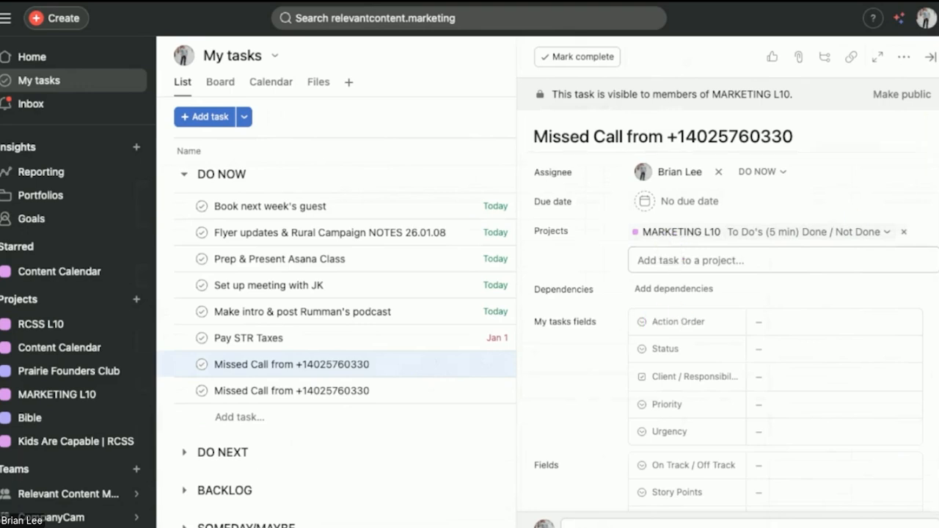
Step: Close the first missed-call task's details and move that task from DO NOW to the Done section
click(929, 57)
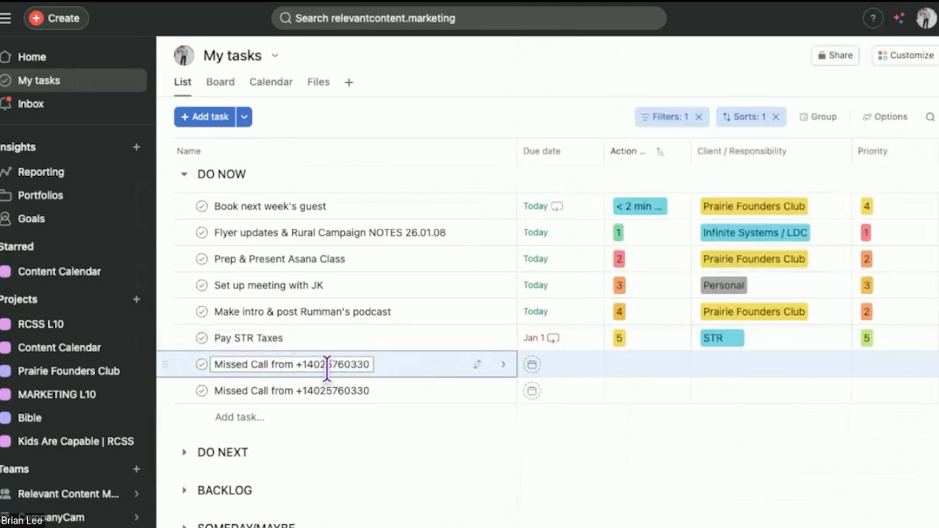
click(477, 364)
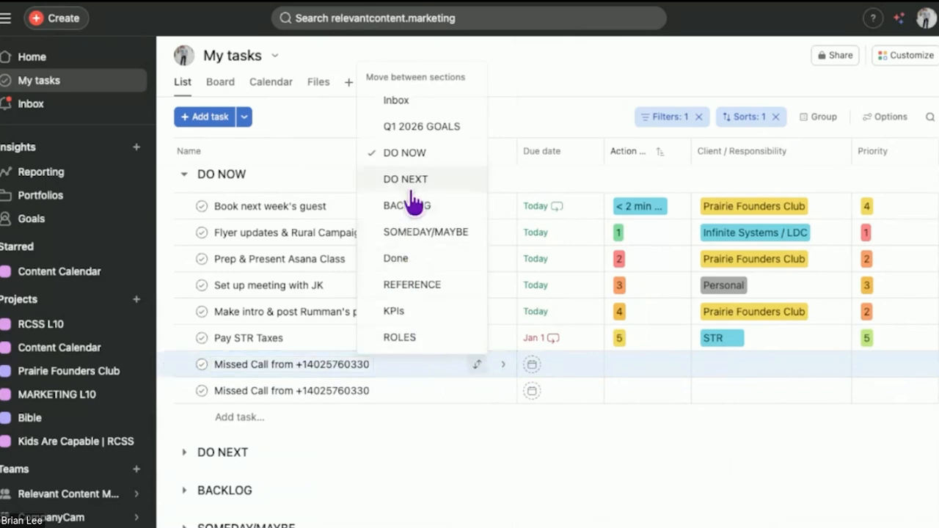
click(400, 258)
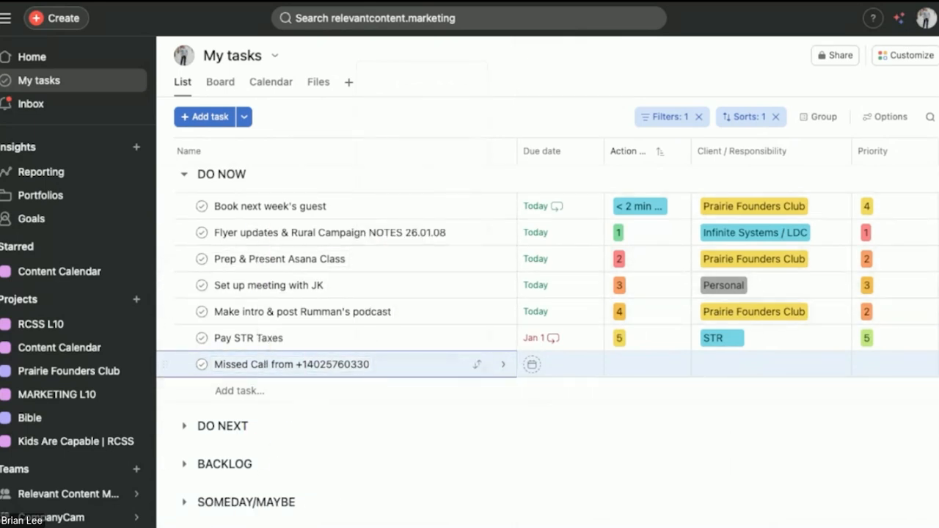
Step: Expand the REFERENCE section, look through its stored tasks and collapse it again
scroll(256, 359, down, 3)
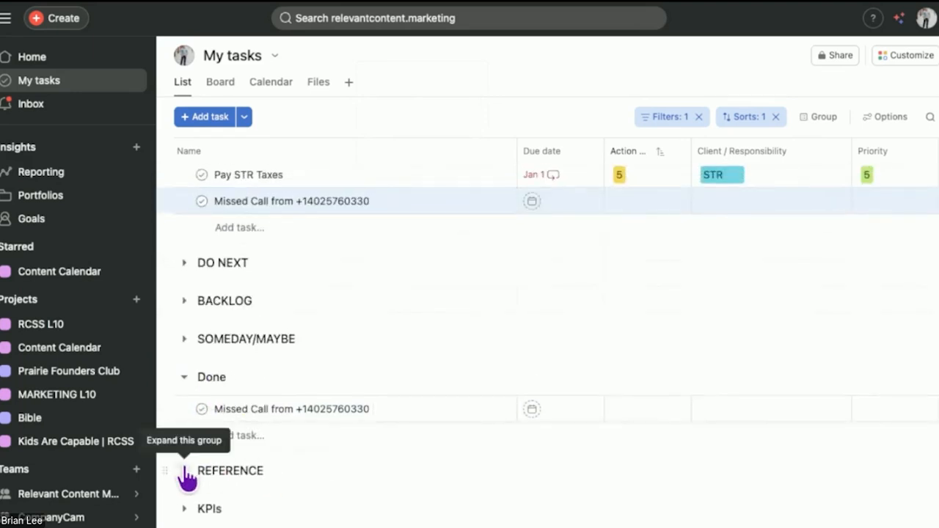
click(185, 472)
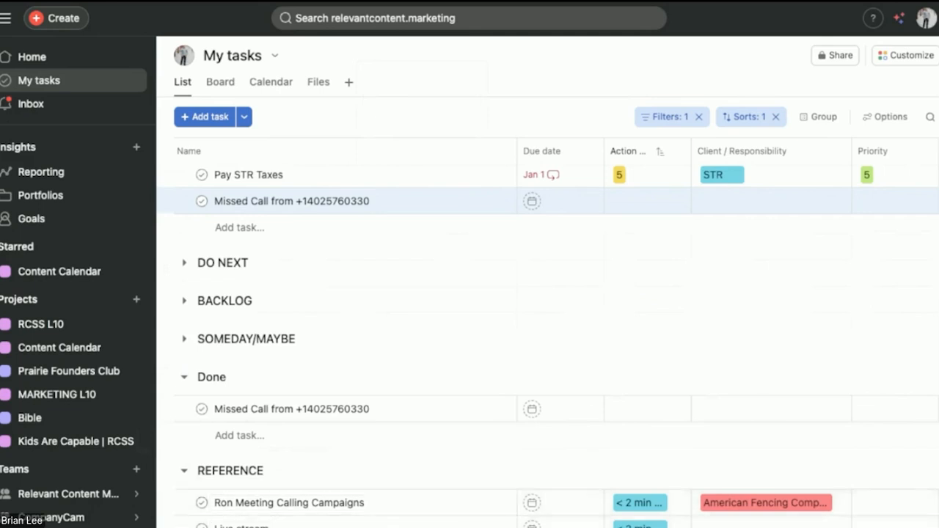
scroll(357, 433, down, 3)
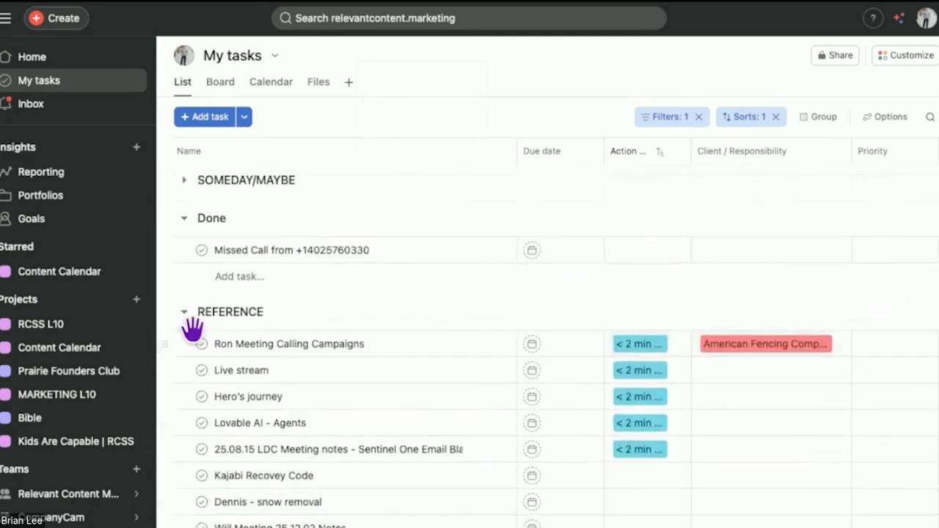
click(184, 313)
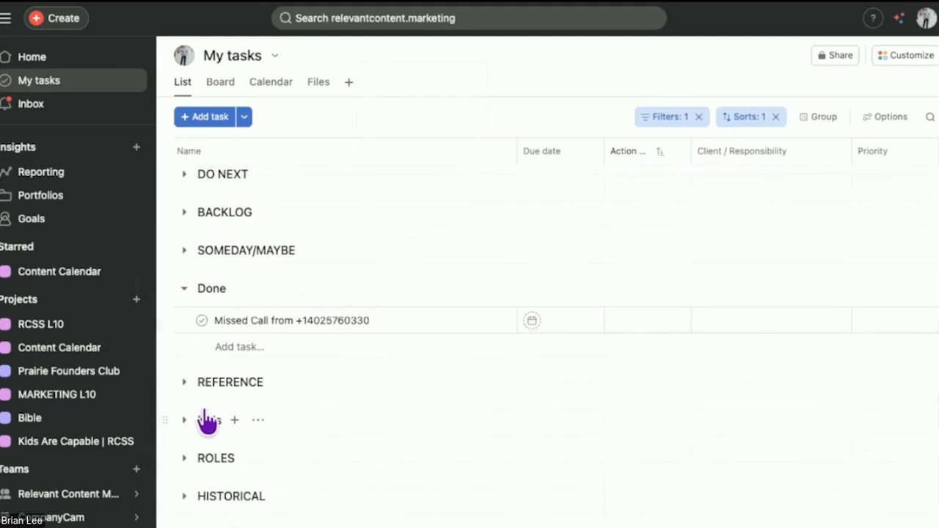
Step: Review the overall section layout of My tasks, from Inbox and Q1 2026 GOALS through to ROLES and HISTORICAL
scroll(205, 413, up, 1)
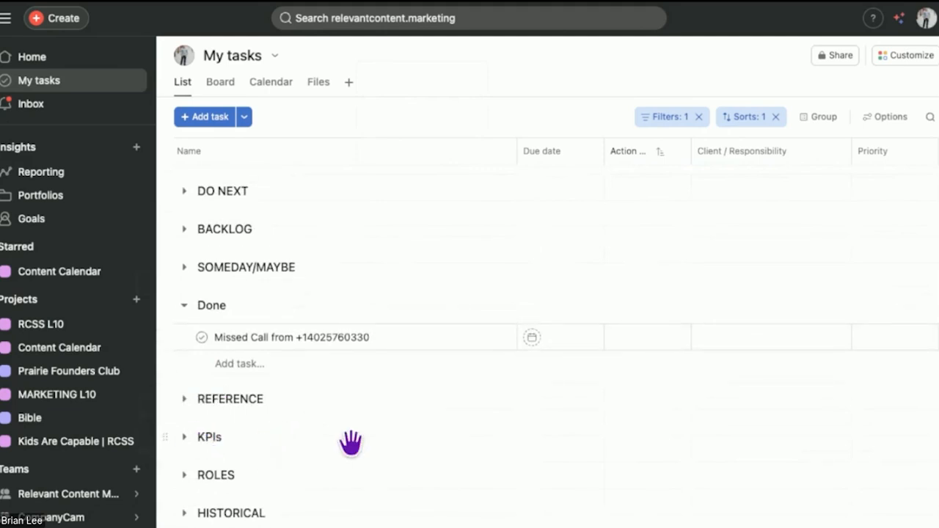
scroll(264, 497, down, 1)
scroll(264, 497, up, 4)
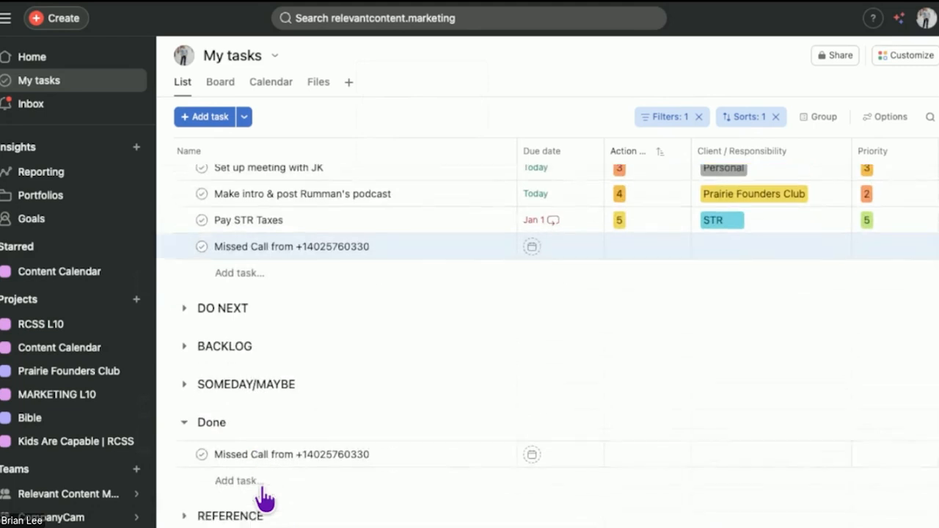
scroll(264, 499, up, 3)
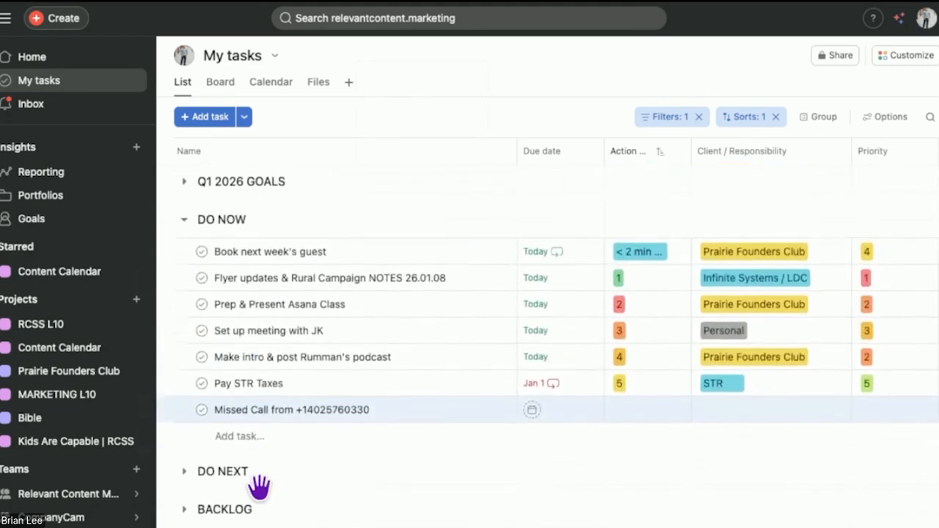
scroll(261, 491, up, 1)
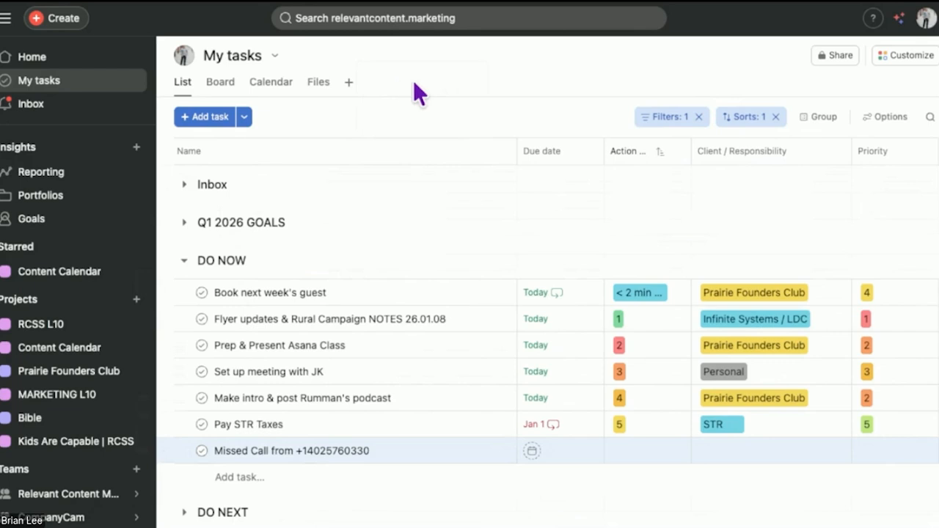
scroll(409, 300, down, 3)
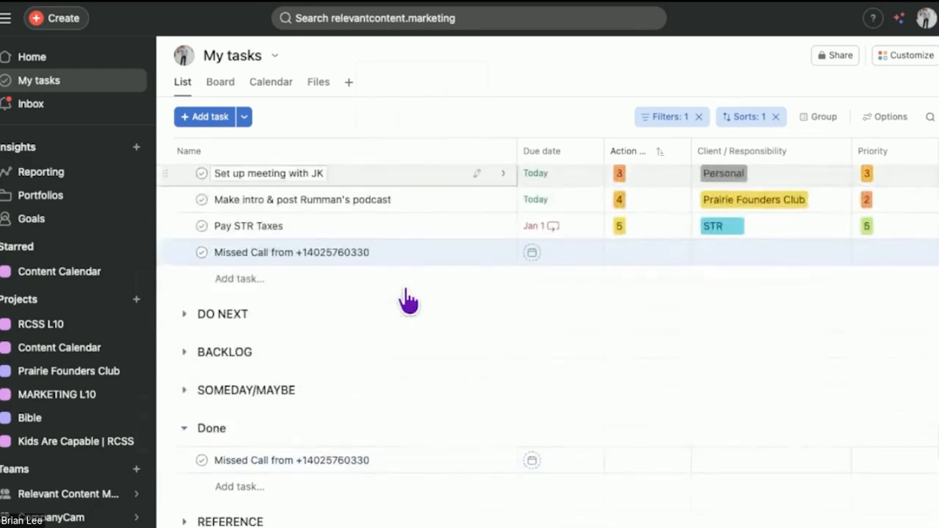
scroll(409, 300, up, 3)
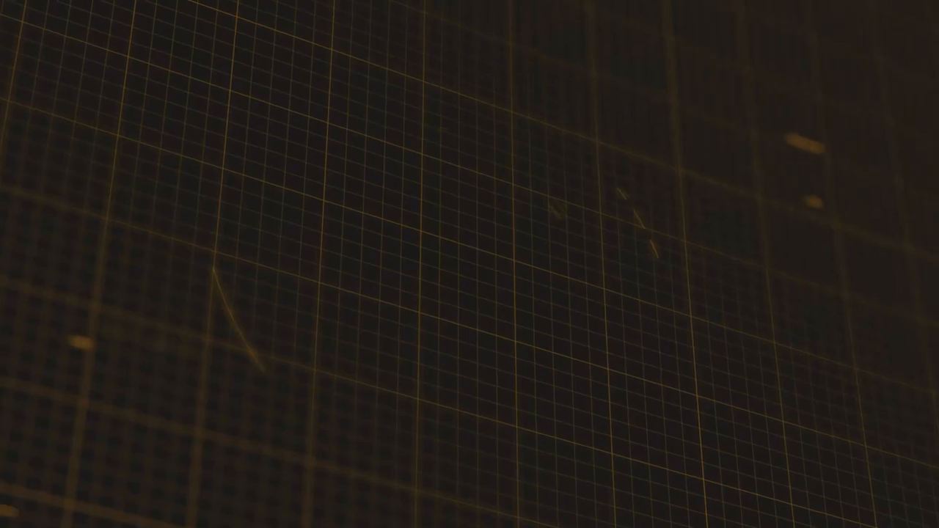